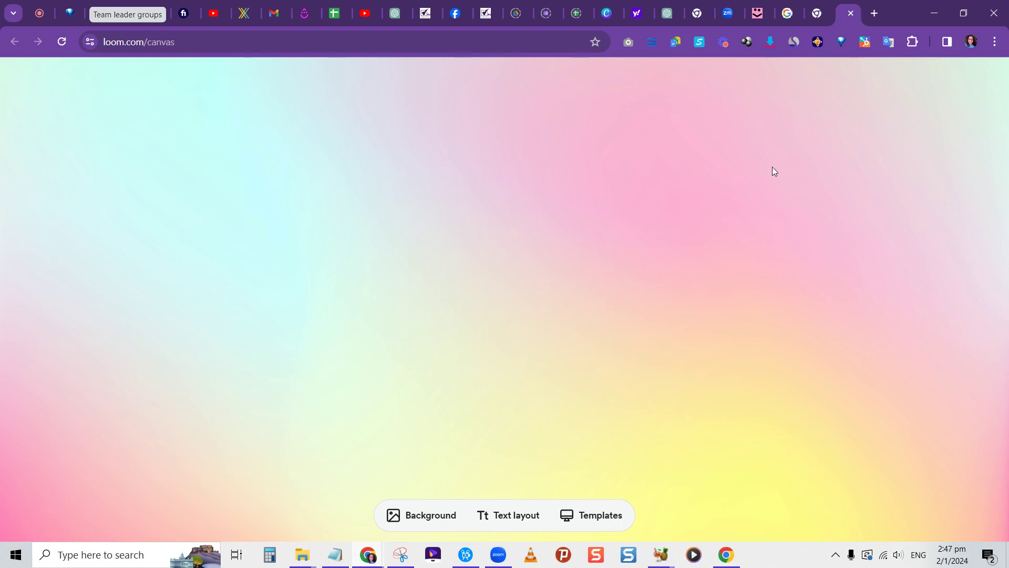
In a new tab, search Google for 'temporary email address' and scroll the results.
left_click(816, 13)
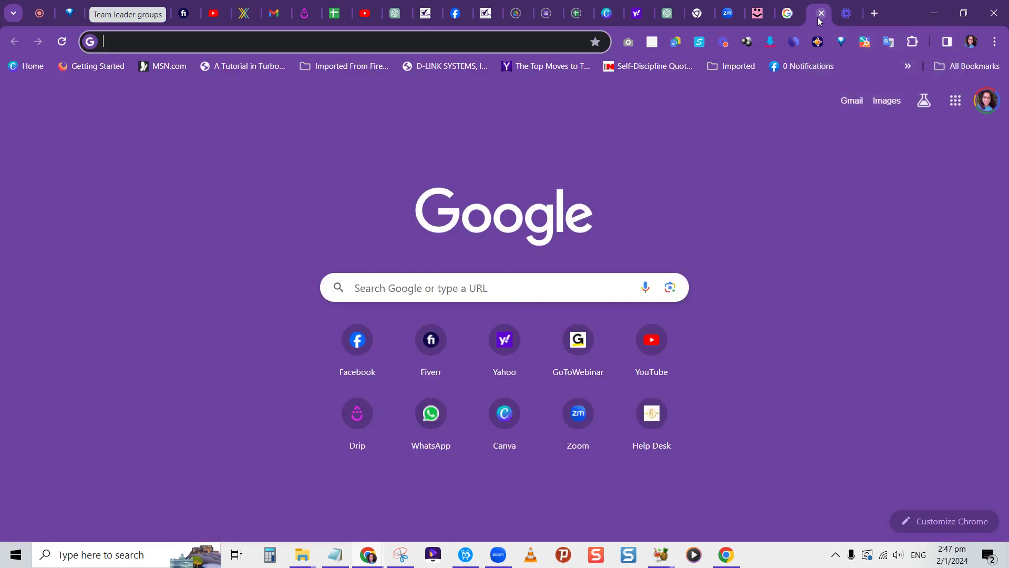
left_click(590, 289)
type("tempo")
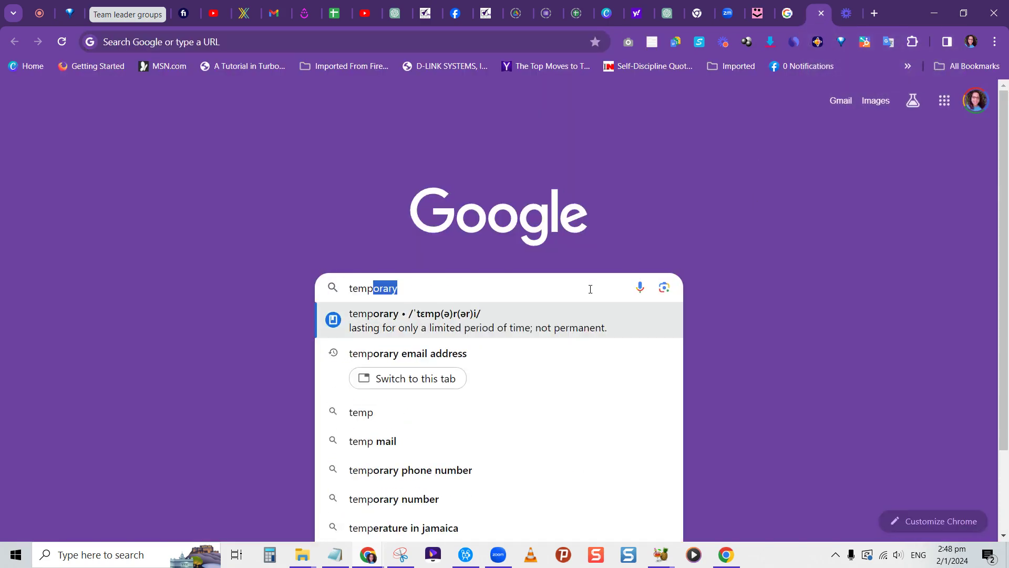
type("rary teai")
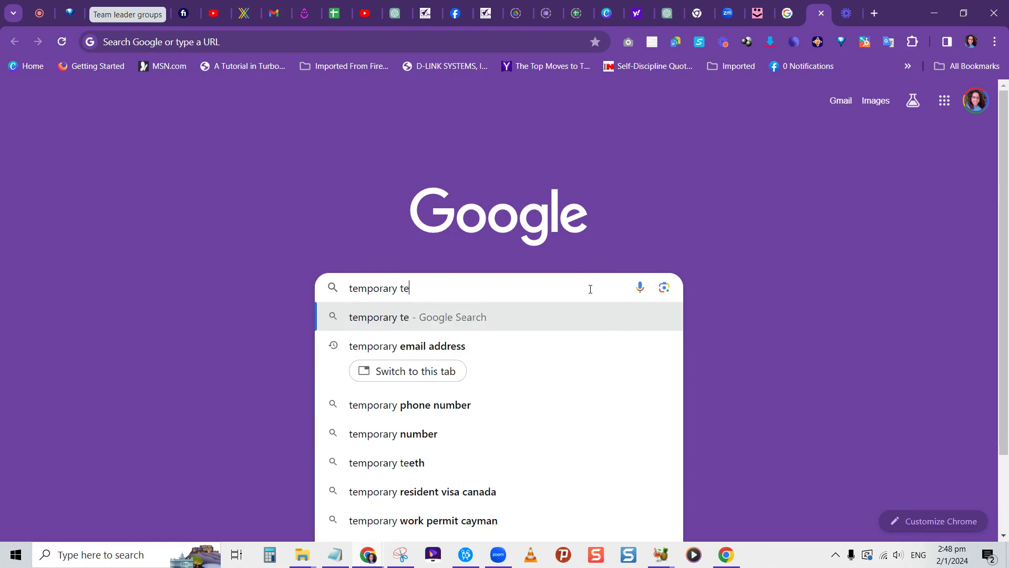
key("BackSpace")
key("BackSpace")
key("BackSpace")
key("BackSpace")
type("ea")
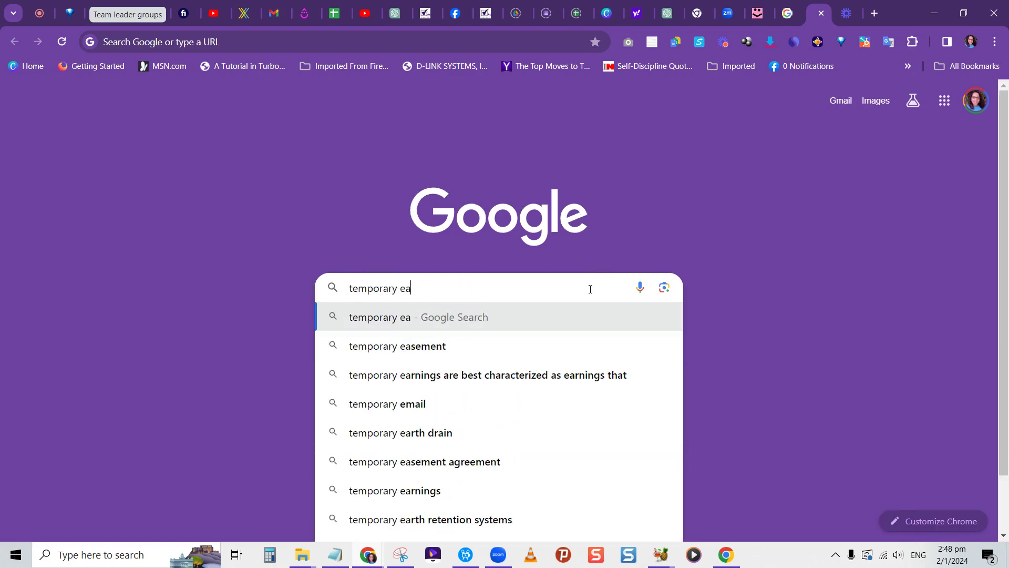
key("BackSpace")
type("m")
key("Return")
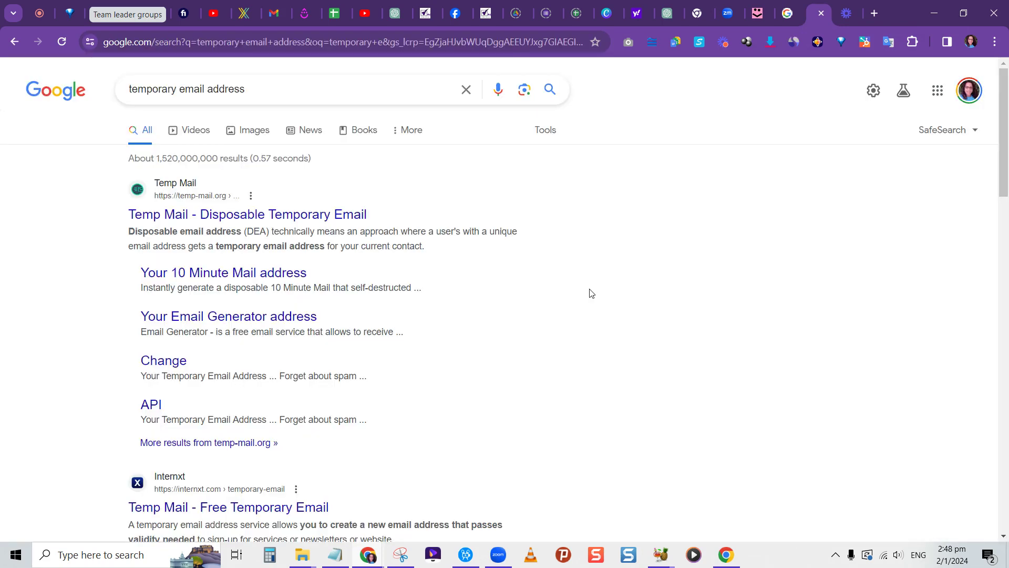
scroll(344, 261, "down", 1)
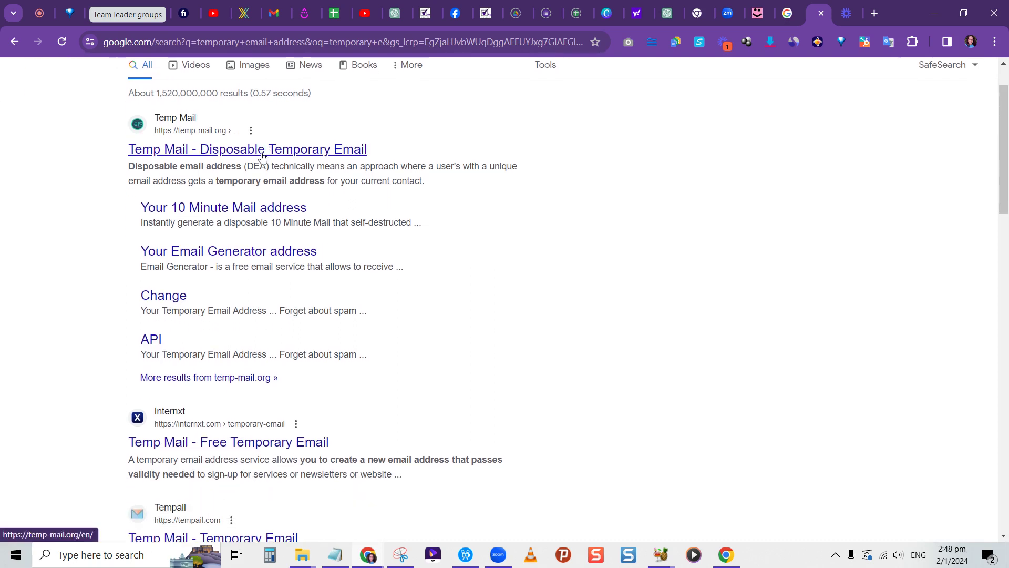
Open the Temp Mail, Internxt and Tempail results as background tabs, then view temp-mail.org.
right_click(262, 157)
left_click(308, 168)
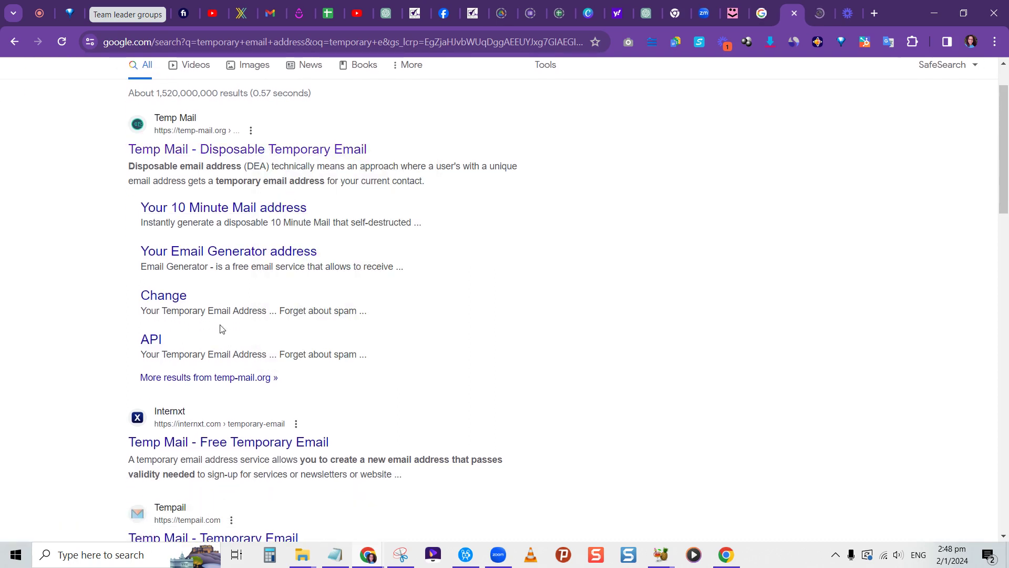
scroll(221, 326, "down", 2)
right_click(221, 315)
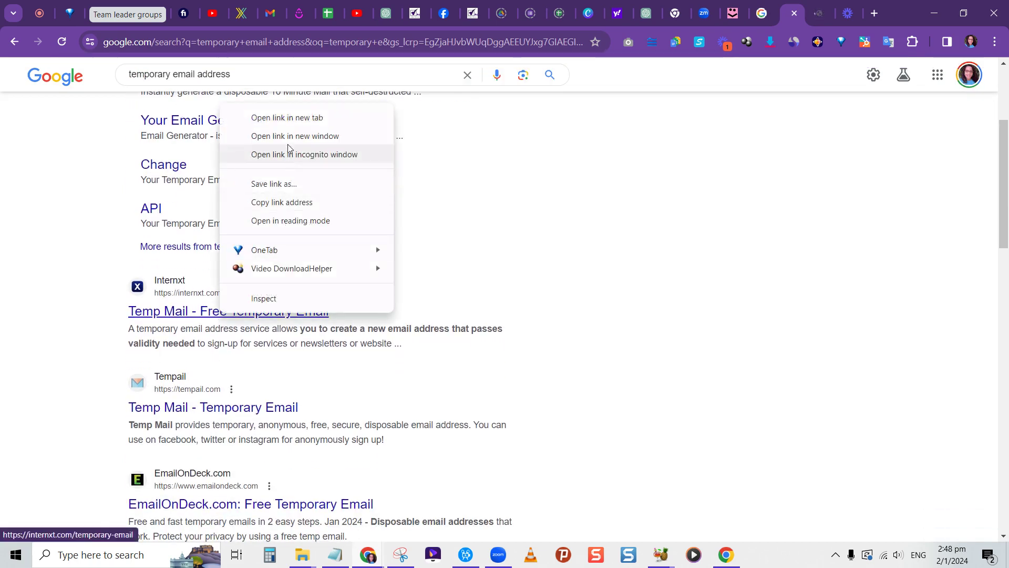
left_click(290, 119)
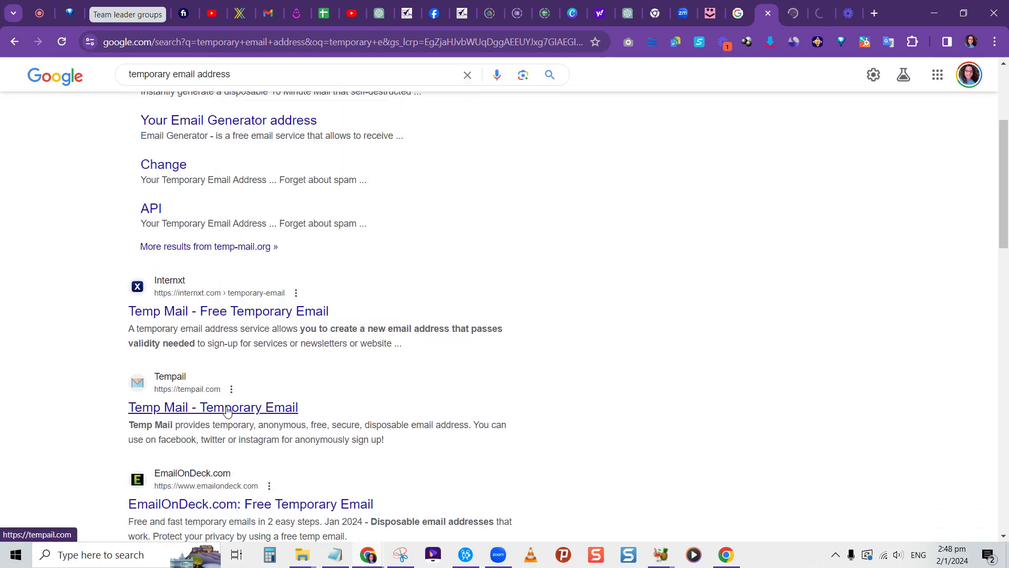
right_click(227, 408)
left_click(319, 212)
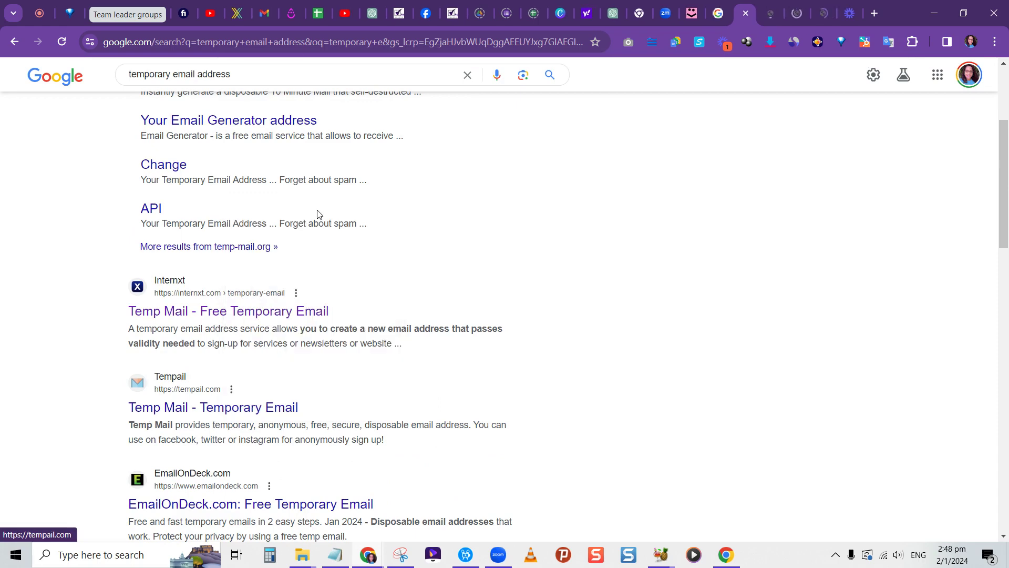
left_click(764, 17)
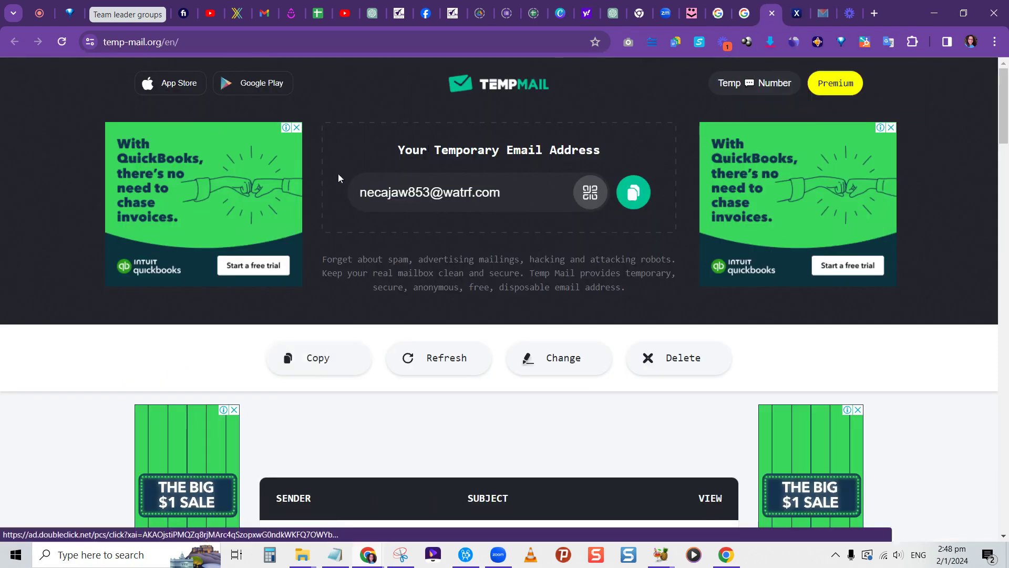
Scroll Temp Mail's empty inbox, then switch to the Internxt temporary email page.
scroll(540, 199, "down", 3)
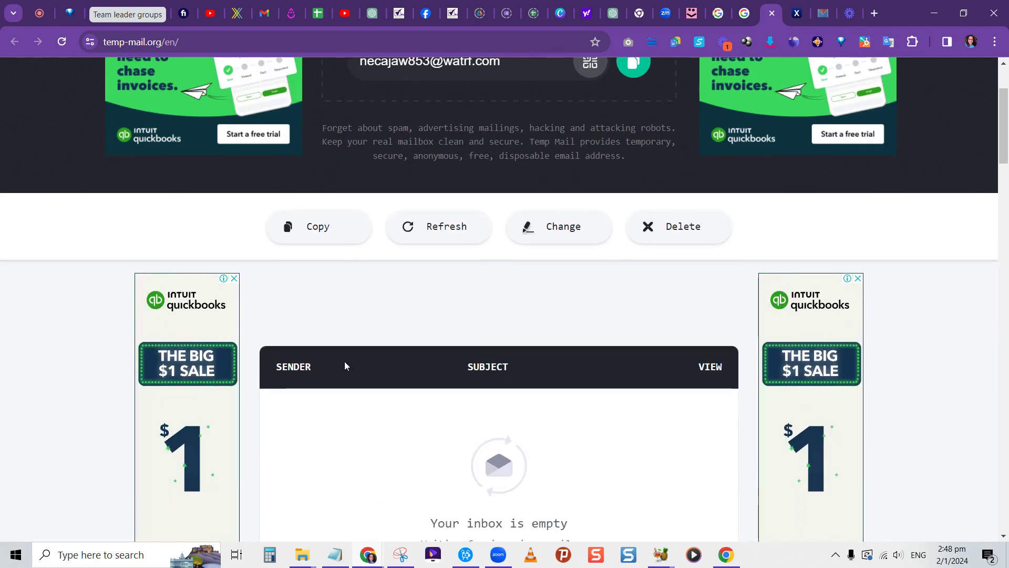
scroll(345, 367, "down", 4)
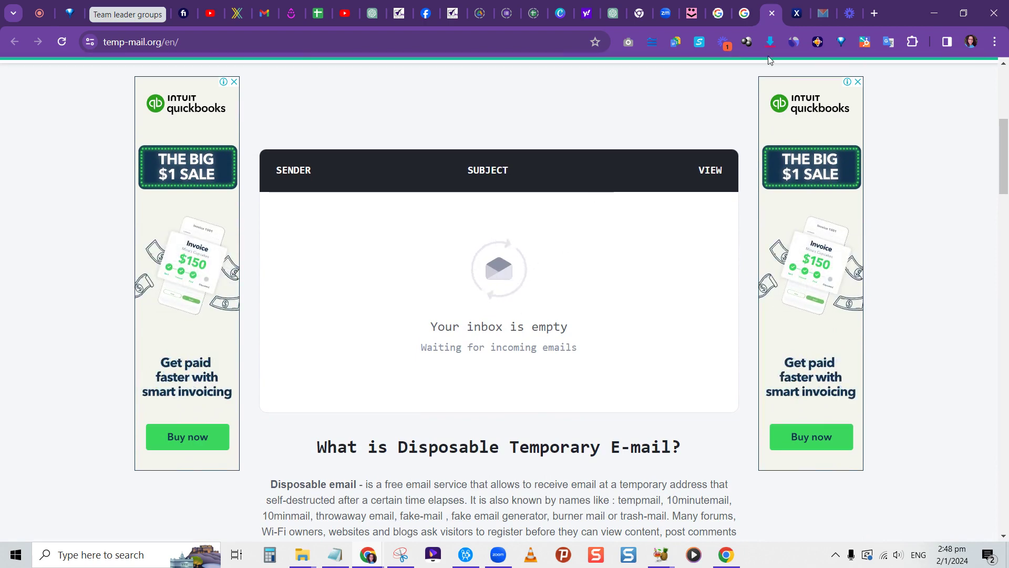
left_click(796, 16)
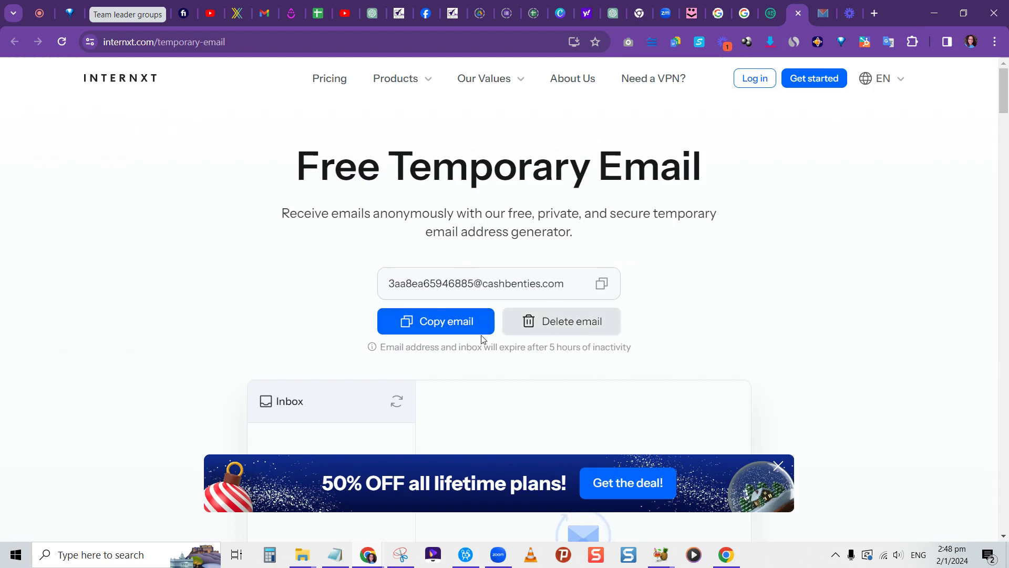
Look over the Internxt and Tempail pages, then go to FakeMail and dismiss its full-page ad.
scroll(426, 385, "down", 4)
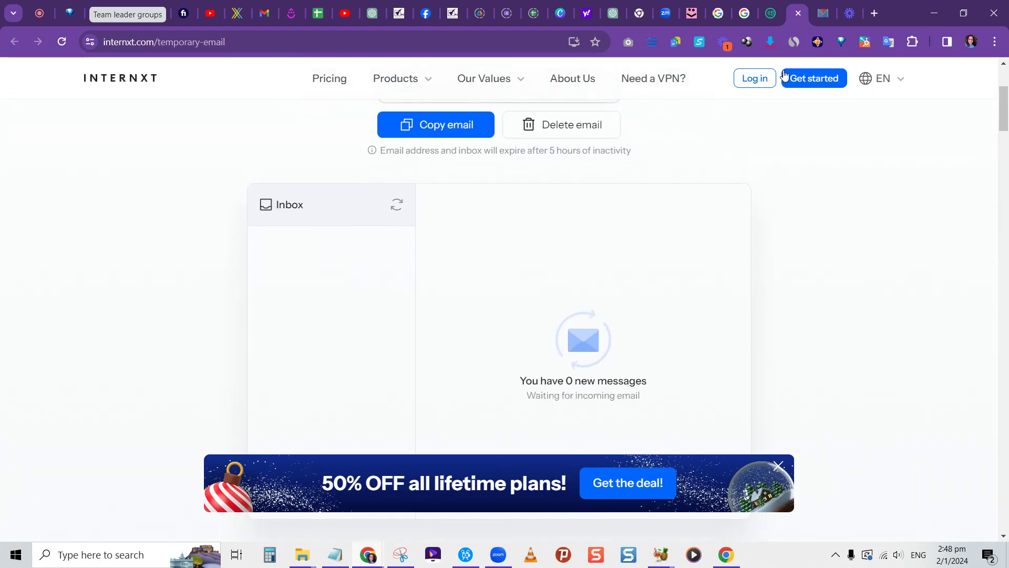
left_click(824, 20)
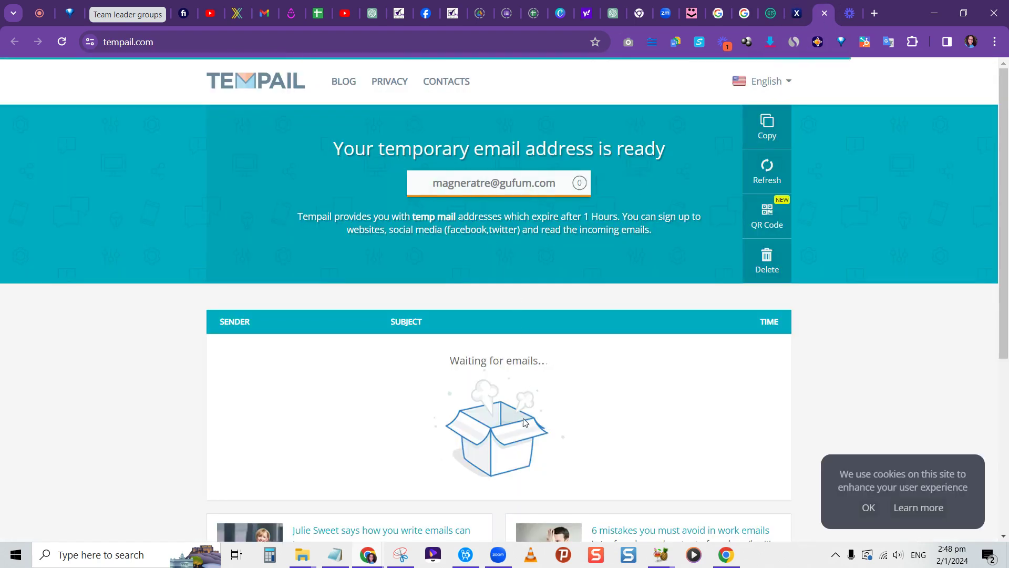
left_click(691, 16)
left_click(623, 189)
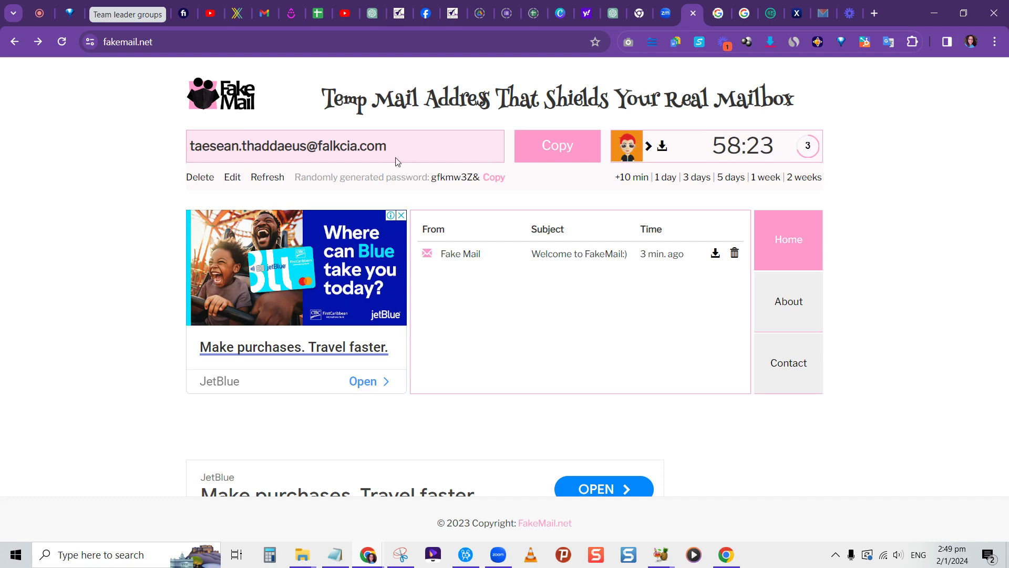
Review the FakeMail address and password, then open a new blank browser tab.
left_click_drag(393, 149, 182, 163)
left_click(456, 147)
left_click(875, 13)
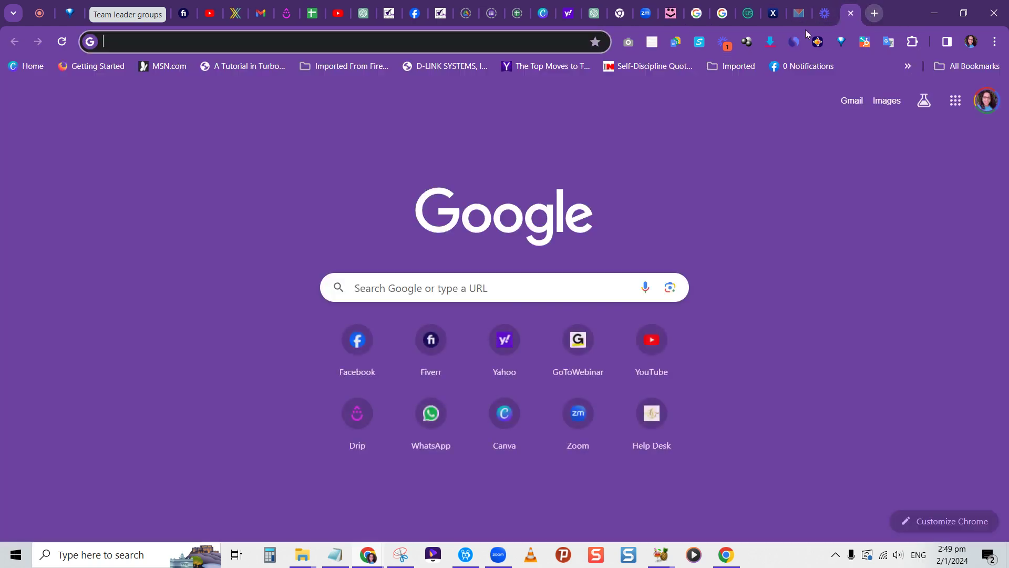
Create a new blank spreadsheet and enter 'Email Address' in A1.
left_click(673, 43)
left_click(636, 93)
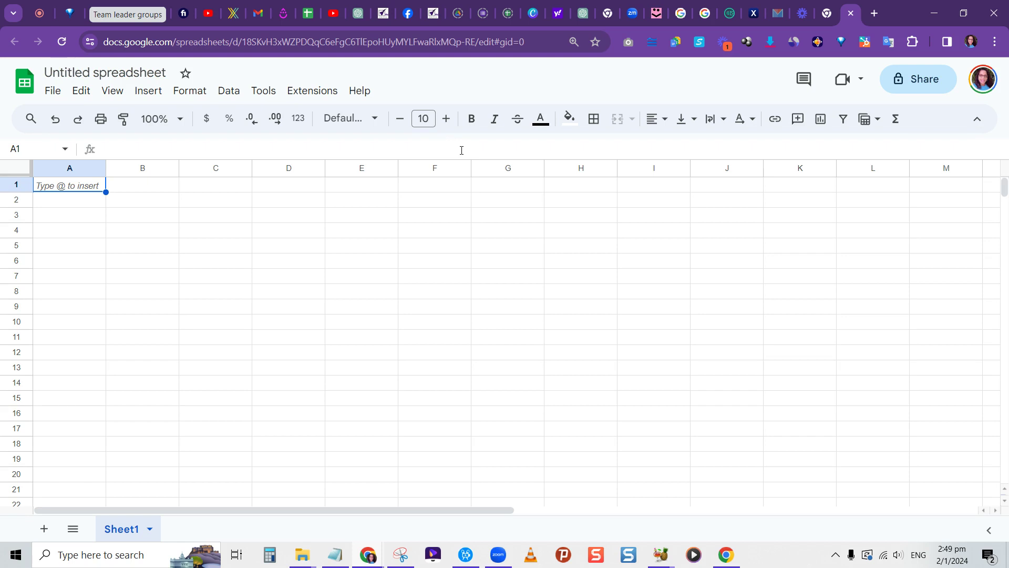
type("e")
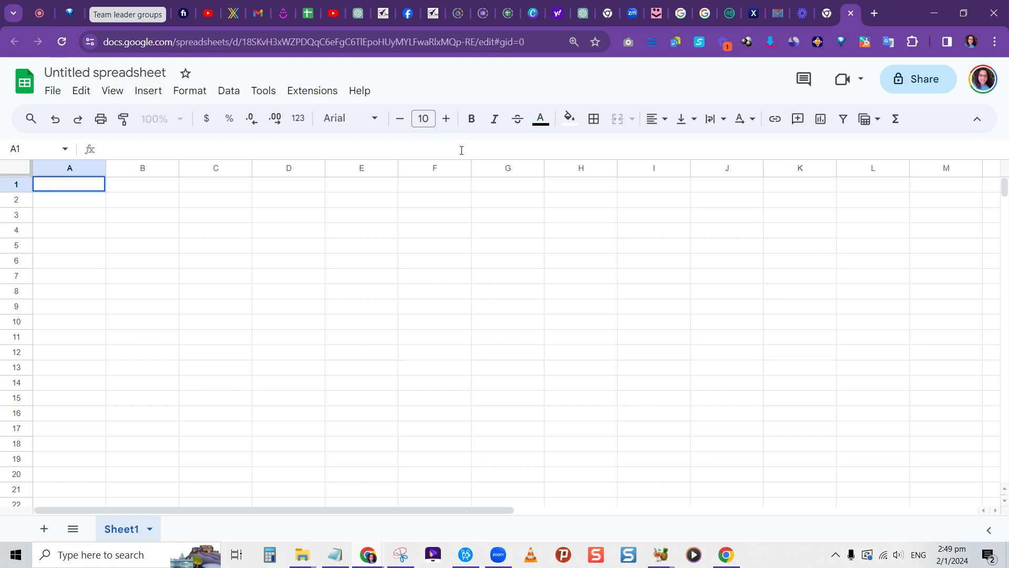
type("E")
key("BackSpace")
type("mail Address")
key("Tab")
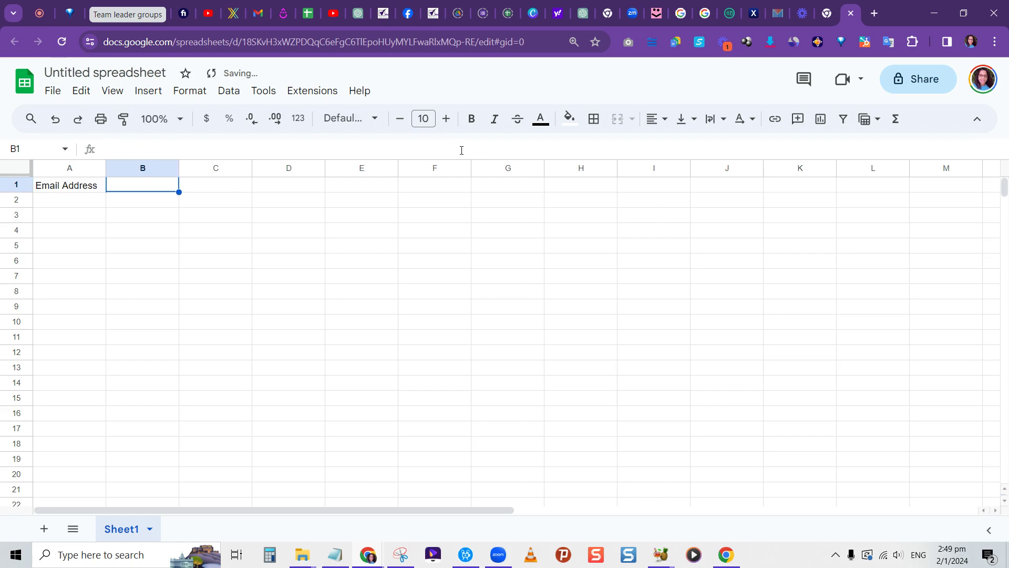
Enter 'Platform' in B1 and start typing 'Password' in C1.
type("Plato")
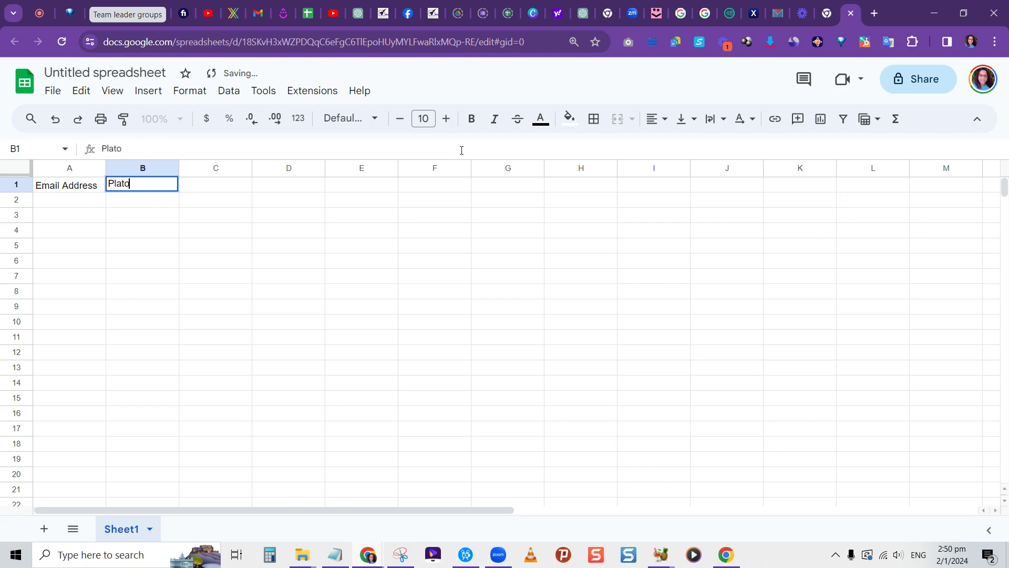
key("BackSpace")
type("form")
key("Tab")
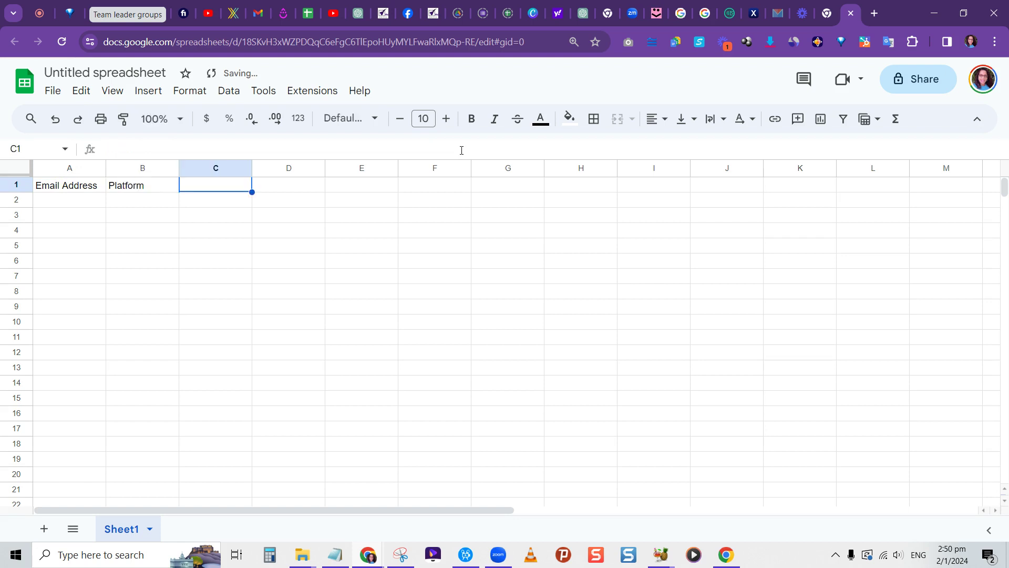
type("Password")
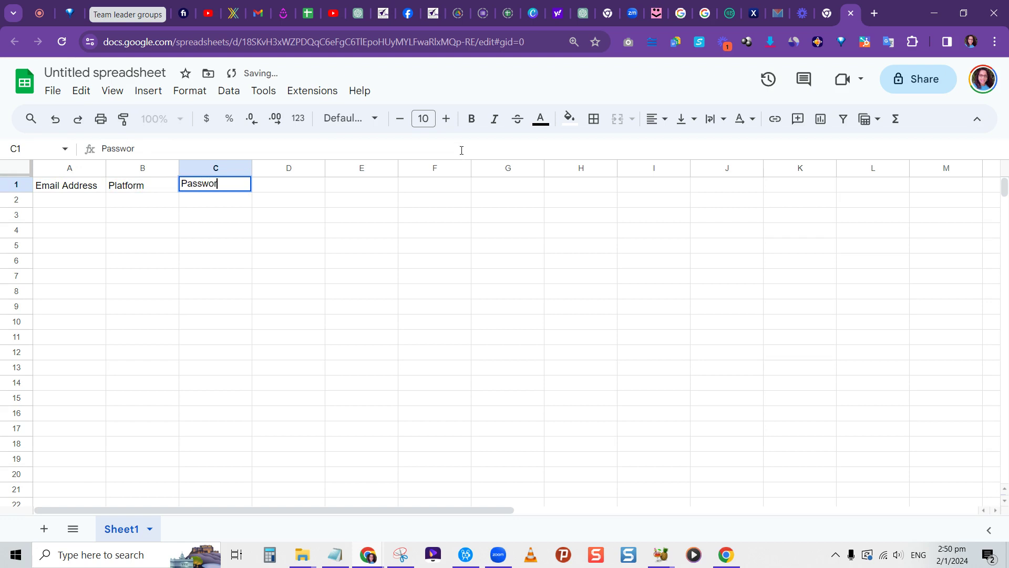
Copy the FakeMail address and paste it into cell A2.
left_click(657, 13)
left_click_drag(399, 145, 190, 151)
key("ctrl+c")
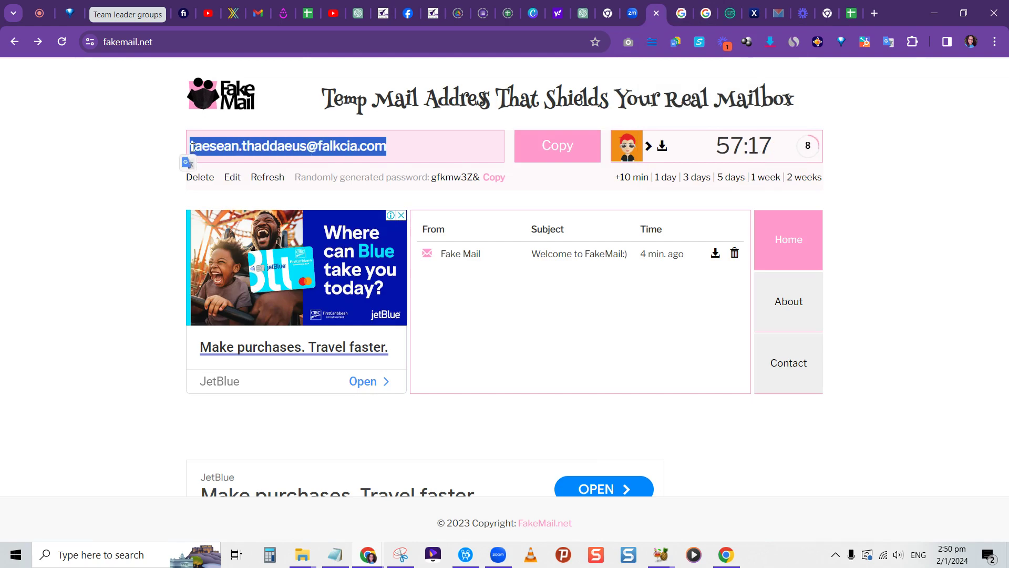
left_click(852, 15)
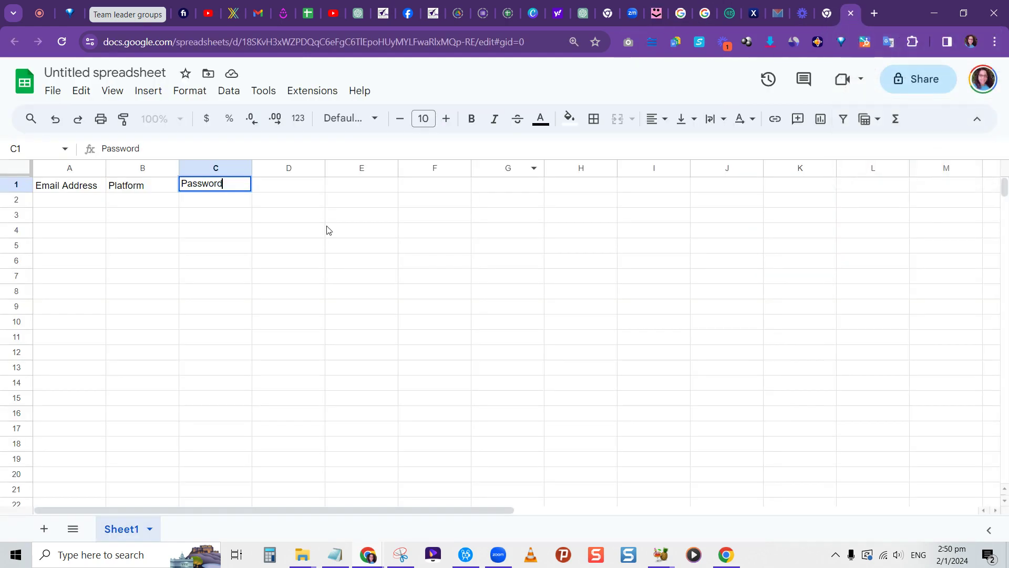
left_click(87, 211)
key("ctrl+v")
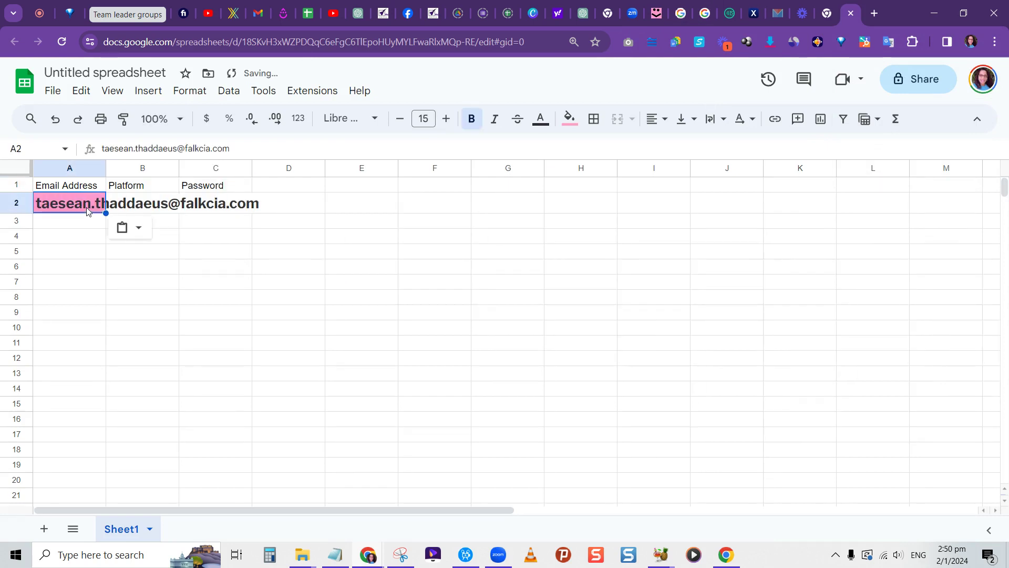
left_click(140, 243)
Enter Otter.ai in B2 and the account password in C2.
left_click(227, 210)
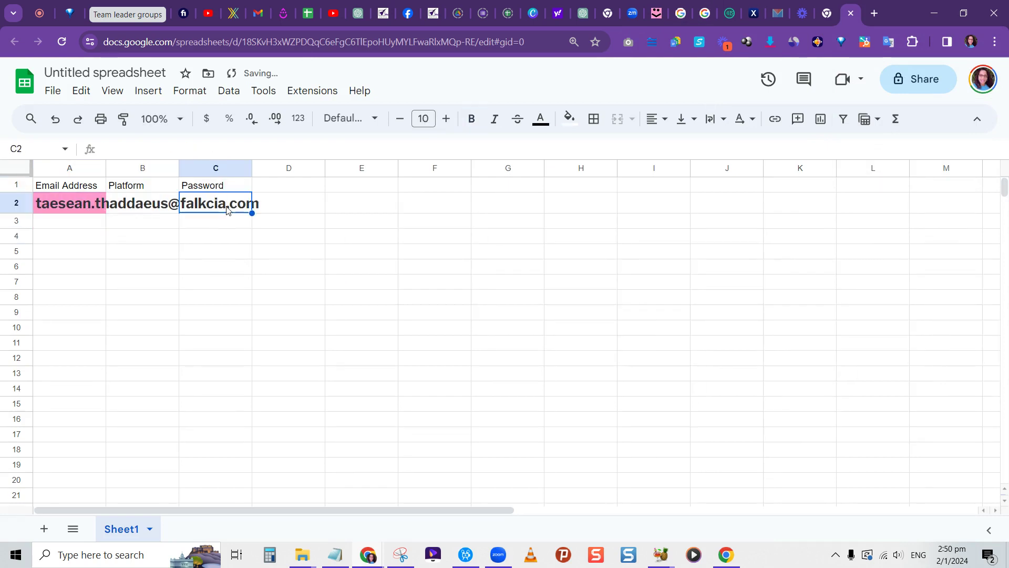
left_click(156, 212)
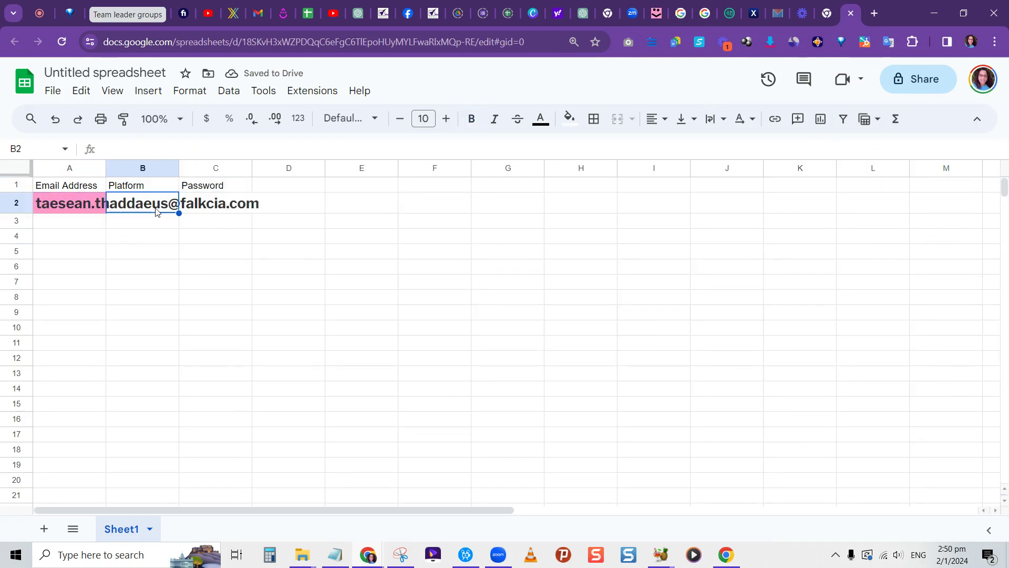
type("O")
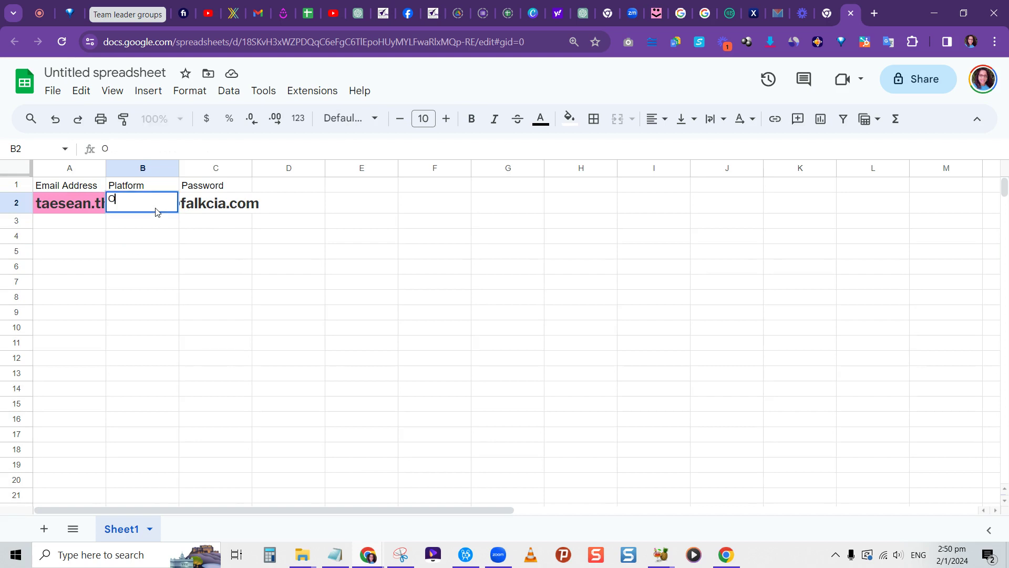
type("terter.ai")
left_click(142, 273)
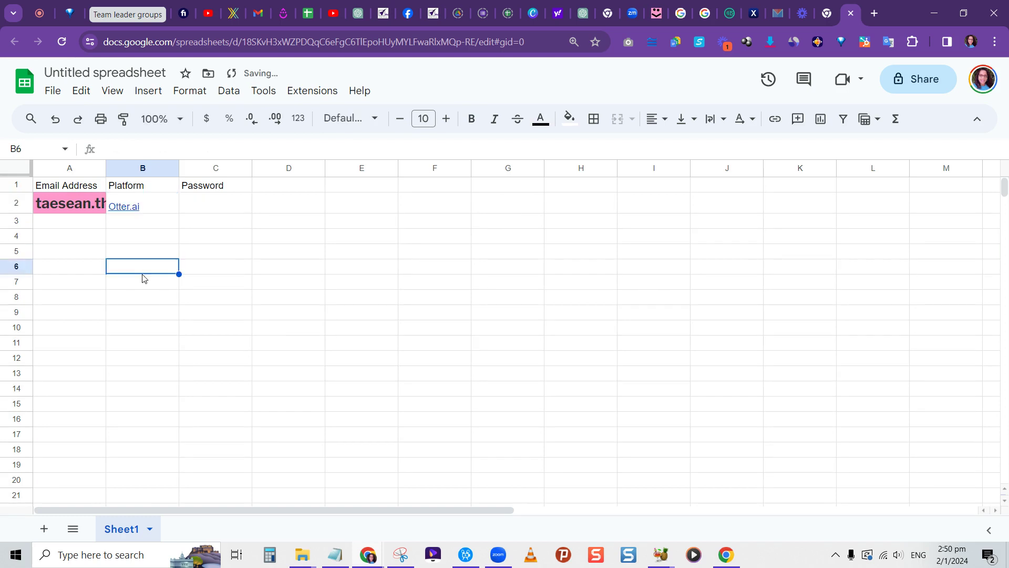
left_click(199, 208)
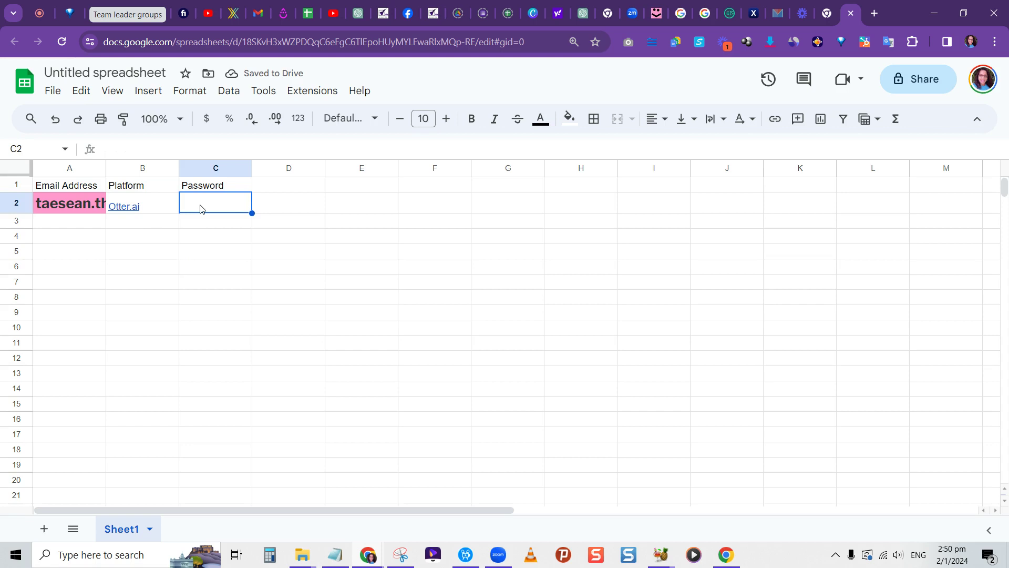
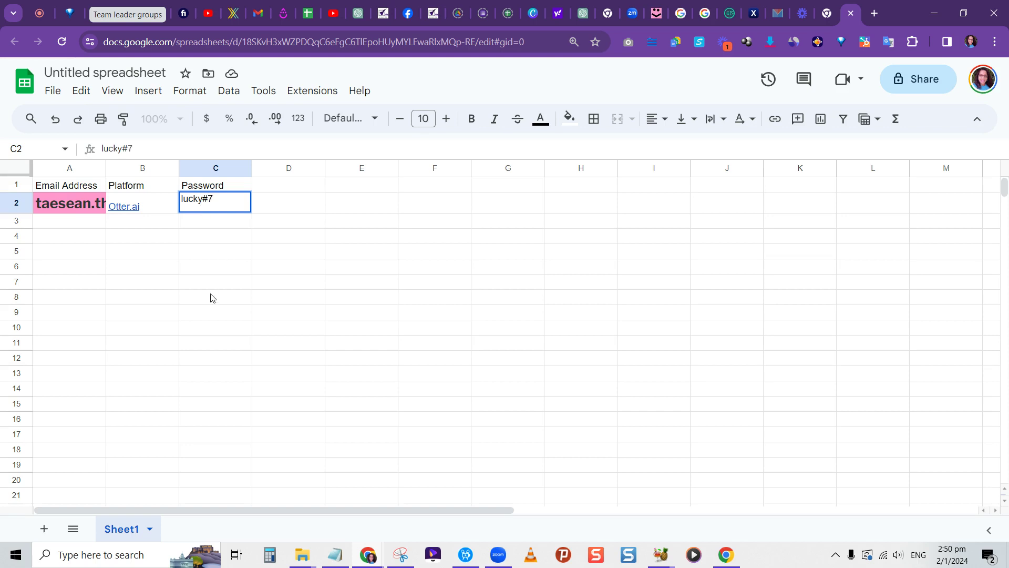
left_click(211, 298)
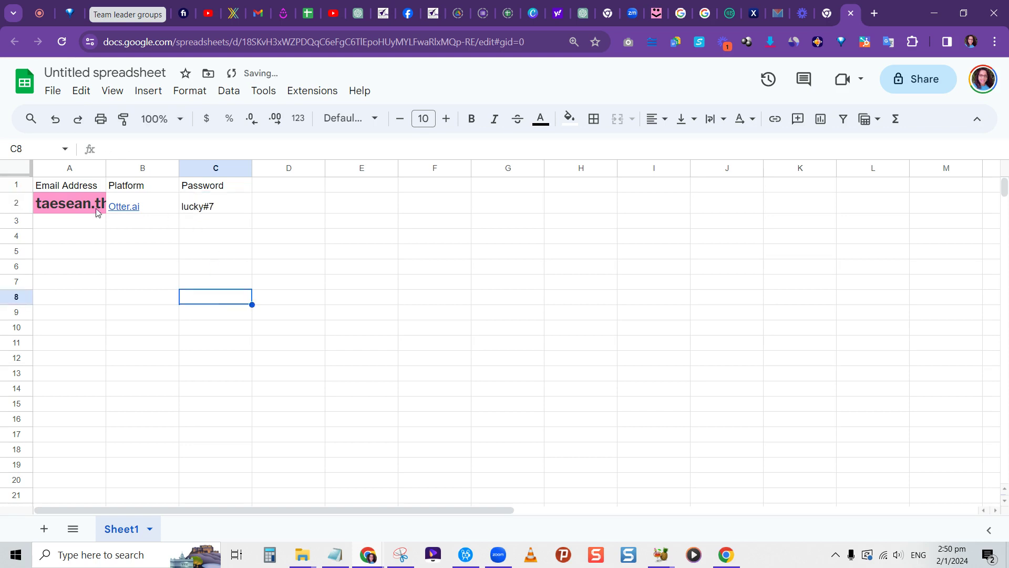
Set A2 to 11-point text with no fill, and auto-fit column A's width.
left_click(91, 204)
left_click(423, 118)
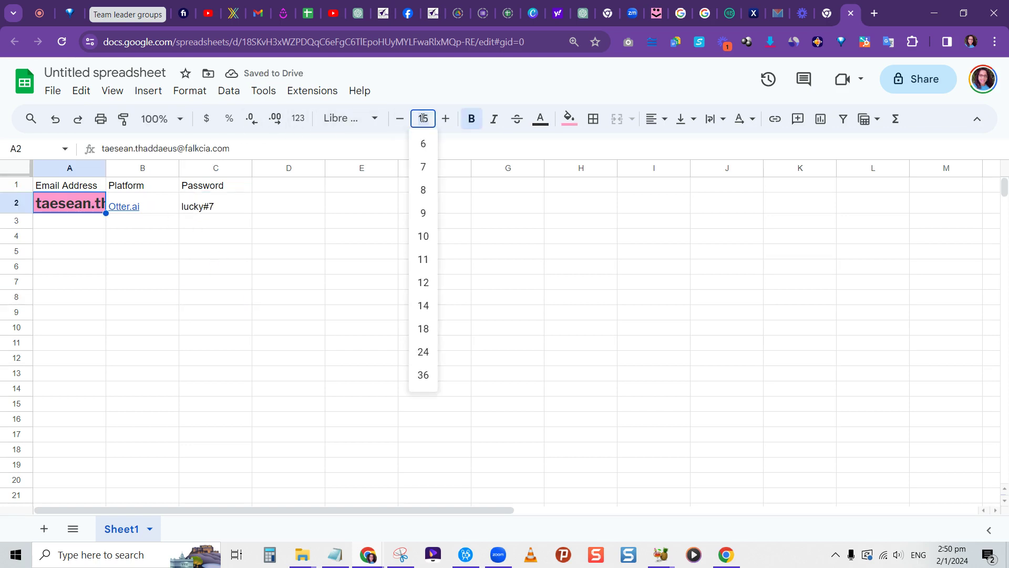
left_click(421, 261)
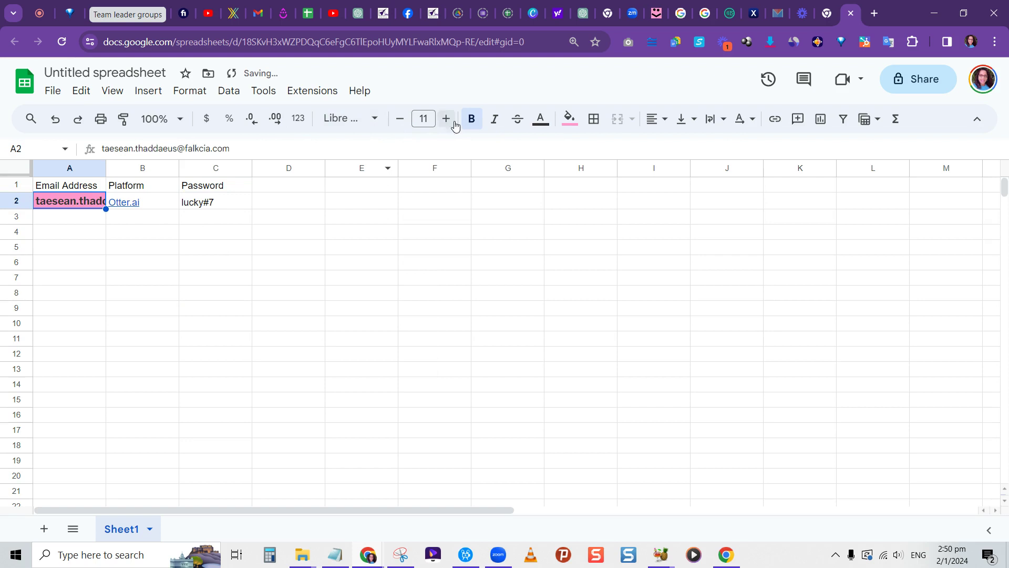
left_click(570, 120)
left_click(605, 147)
left_click(242, 222)
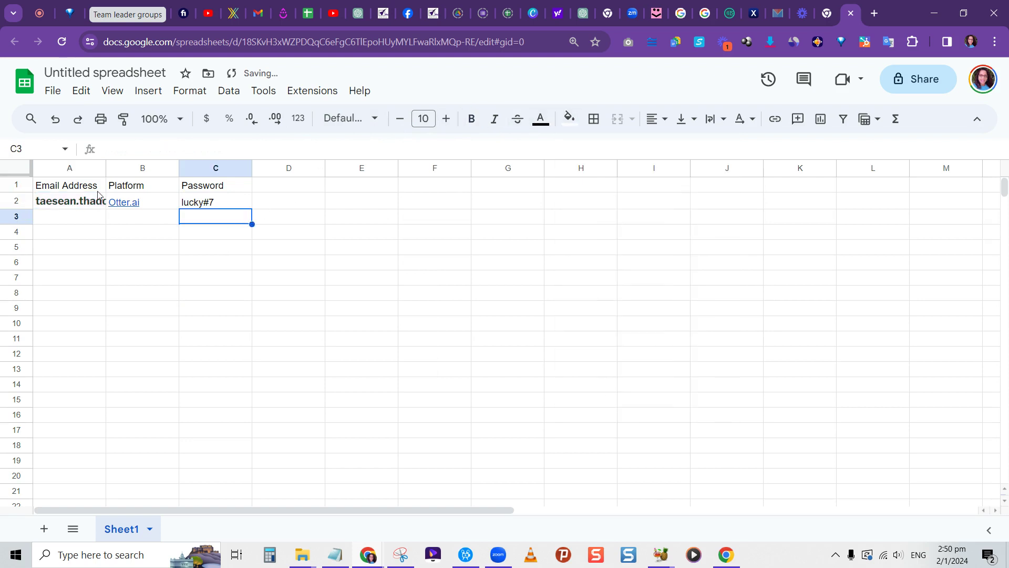
double_click(105, 169)
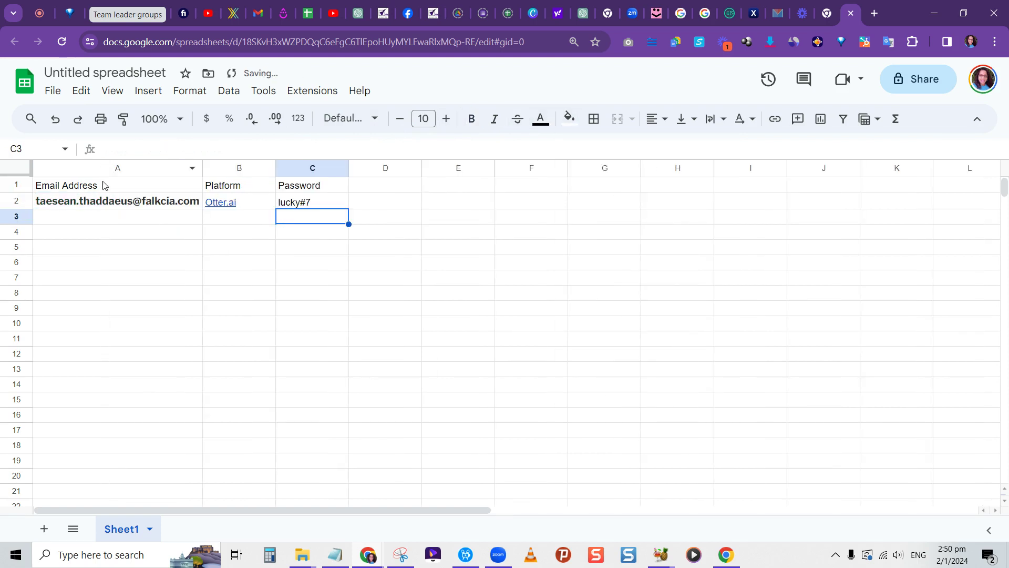
Bold the A1:C1 headers and keep the row 2 entries unbolded.
left_click(103, 187)
left_click_drag(206, 188, 347, 190)
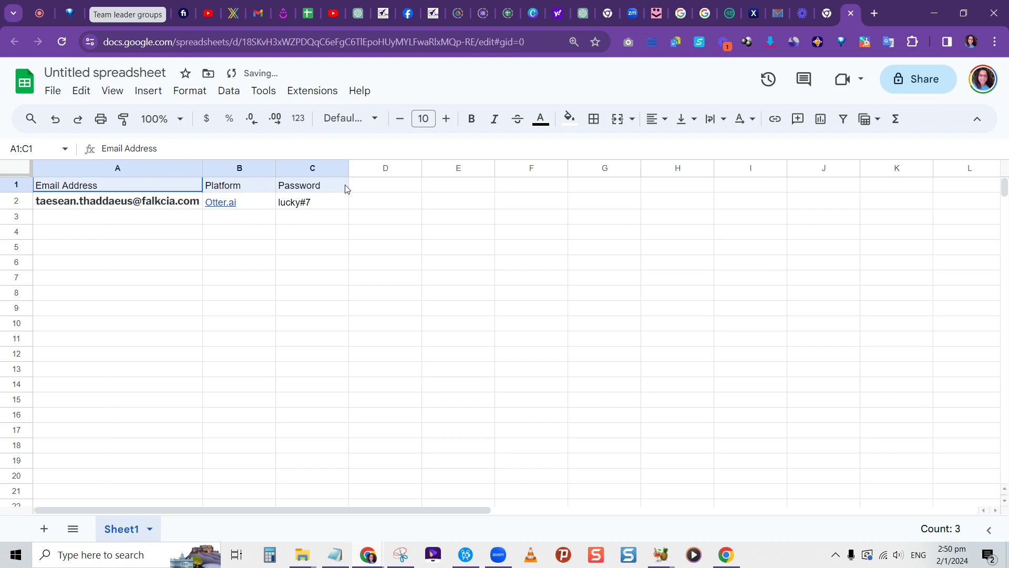
left_click(469, 119)
left_click_drag(135, 203, 338, 203)
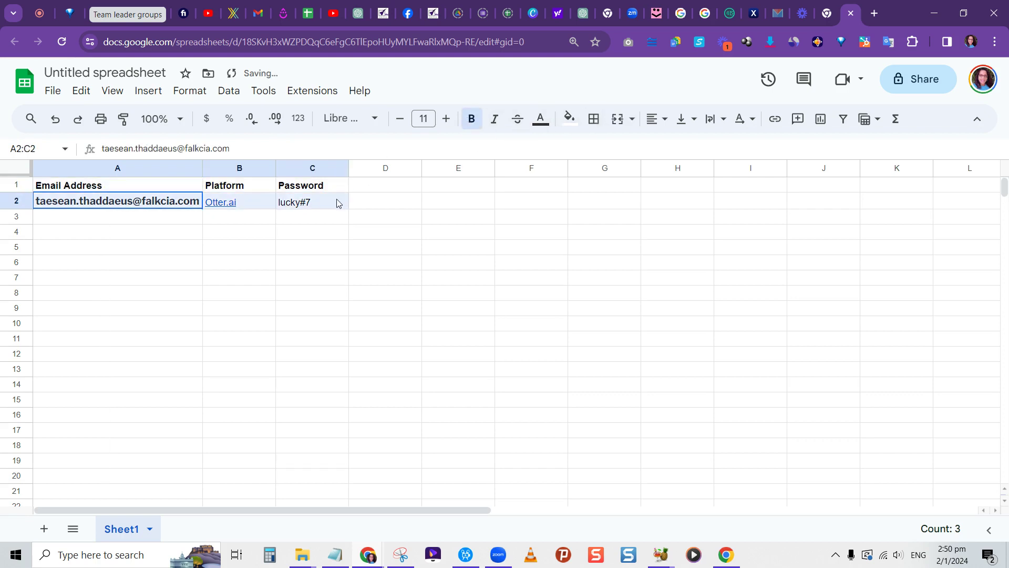
left_click(472, 122)
left_click(328, 251)
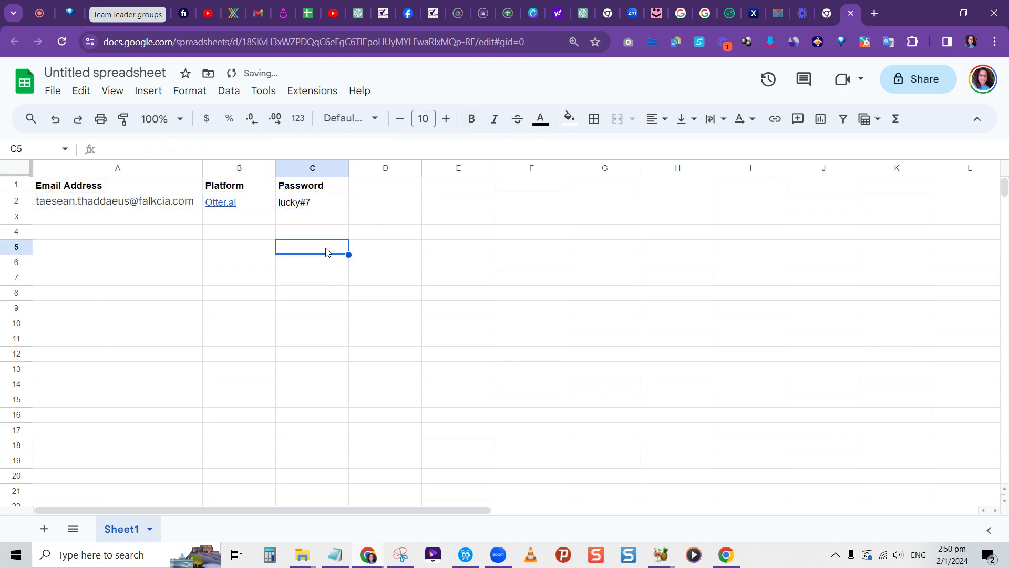
left_click(150, 205)
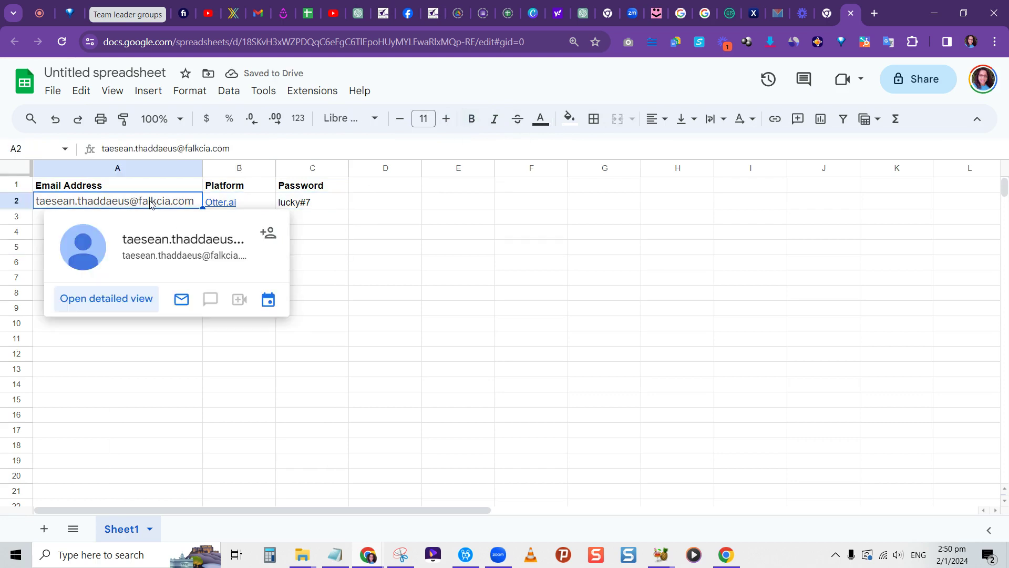
left_click(297, 232)
left_click(266, 204)
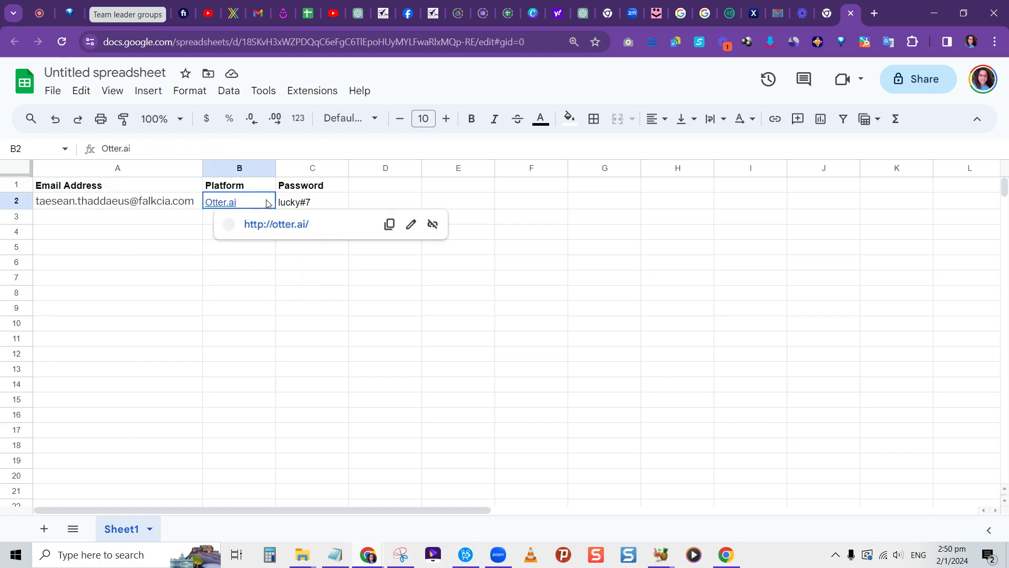
left_click(315, 204)
left_click(221, 250)
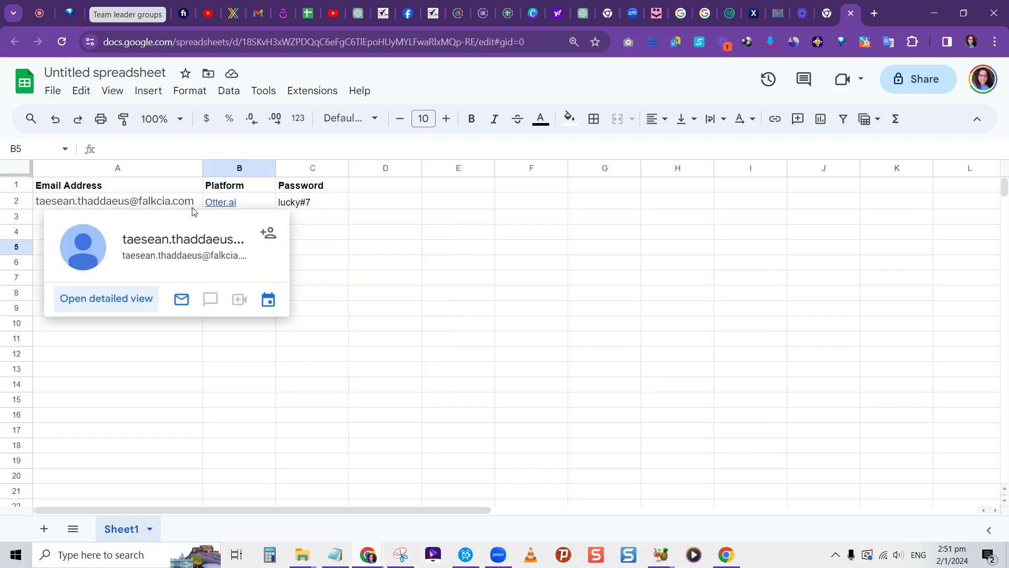
left_click(353, 219)
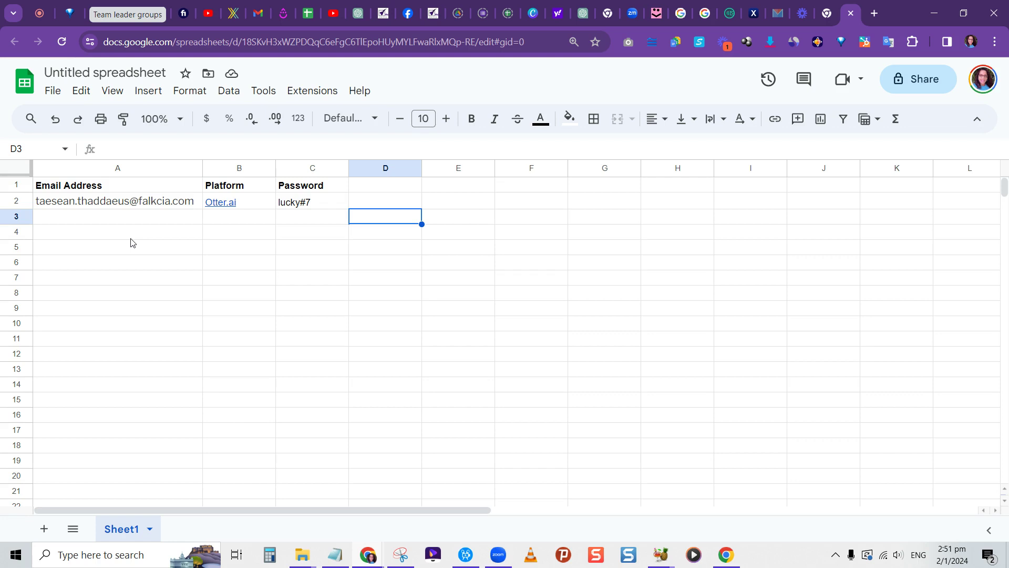
left_click(135, 217)
left_click(135, 240)
left_click(130, 280)
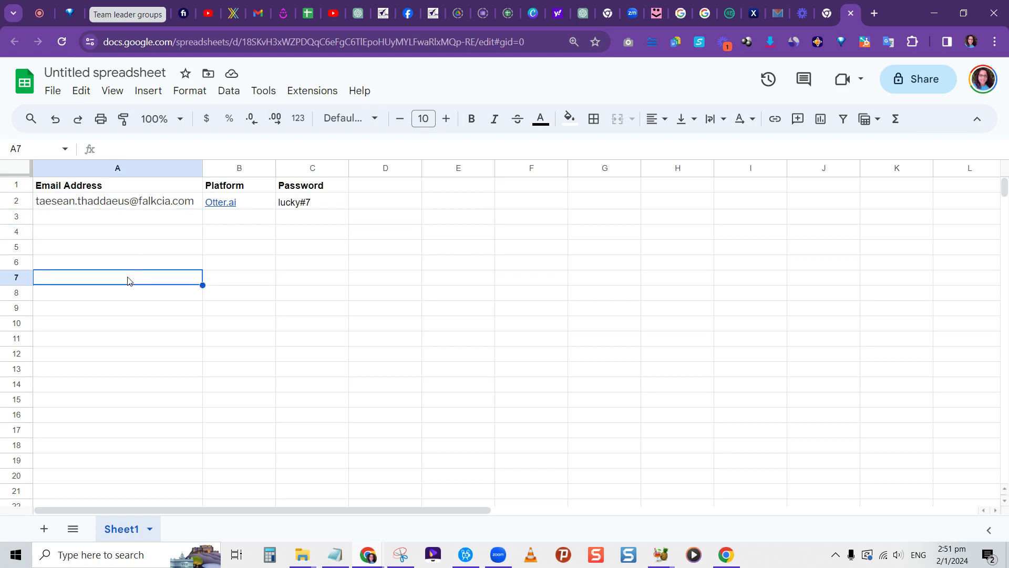
left_click(131, 263)
left_click(137, 227)
left_click(259, 218)
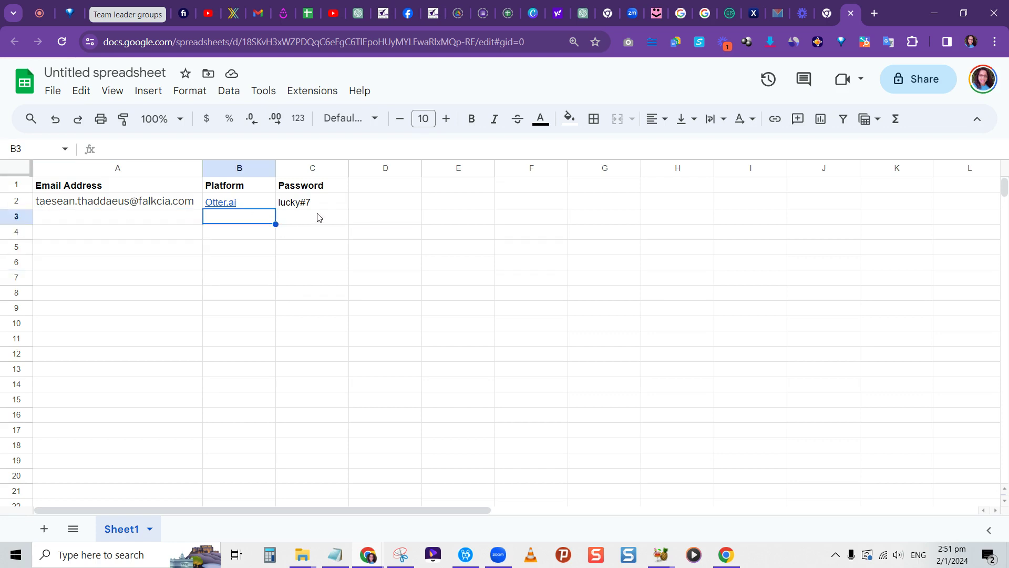
left_click(318, 217)
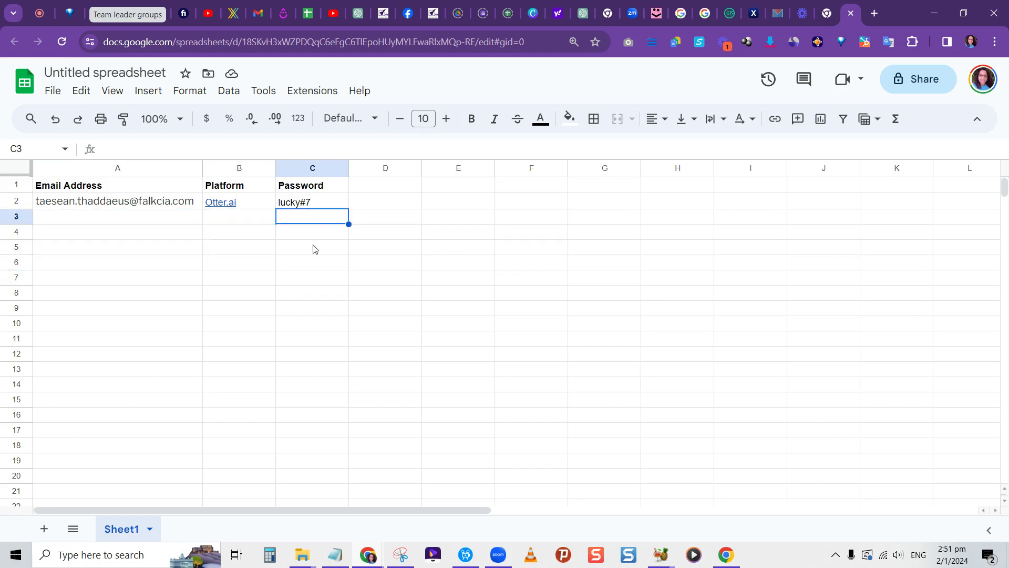